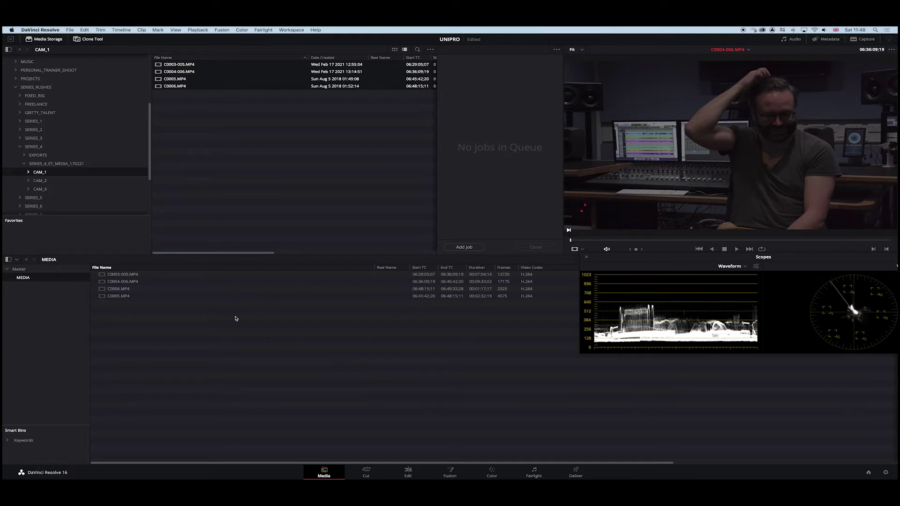
Confirm C0003-005.MP4 is 3840x2160 at 29.970 DF, then switch to the Edit page
left_click(105, 276)
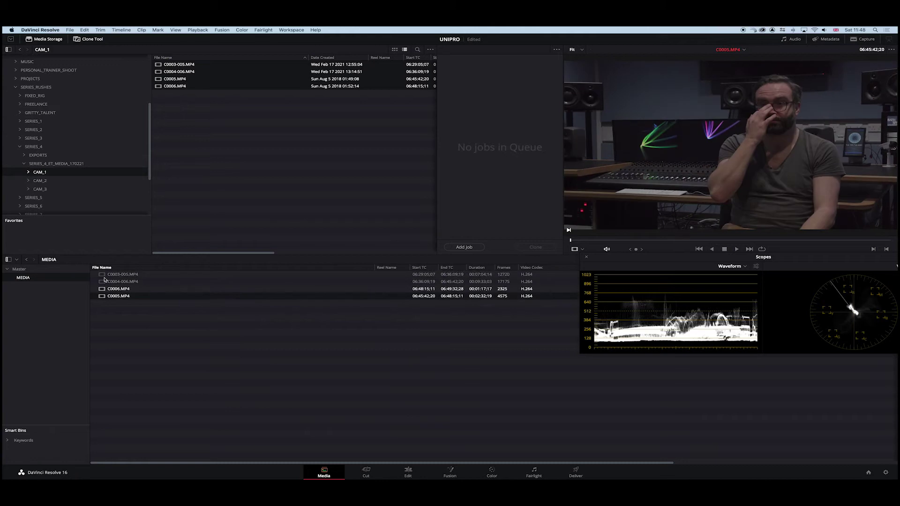
scroll(315, 105, "right", 5)
scroll(315, 105, "right", 3)
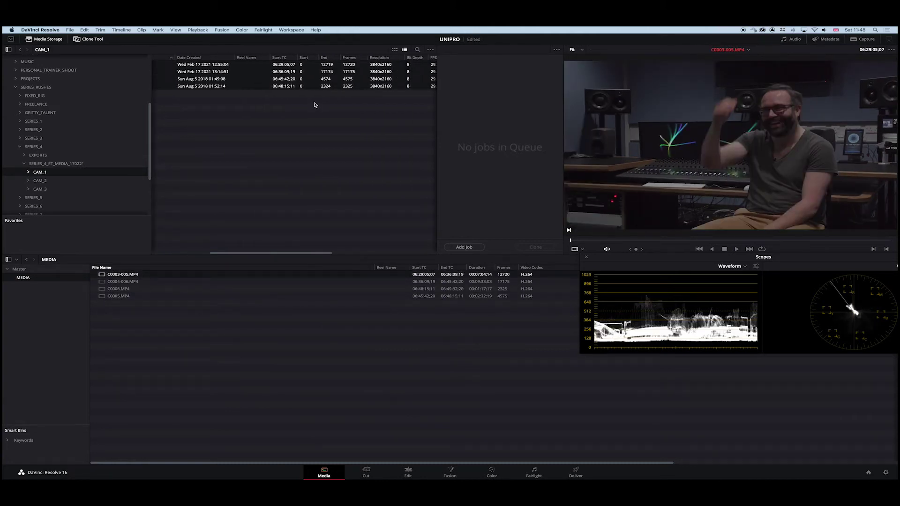
scroll(354, 79, "right", 2)
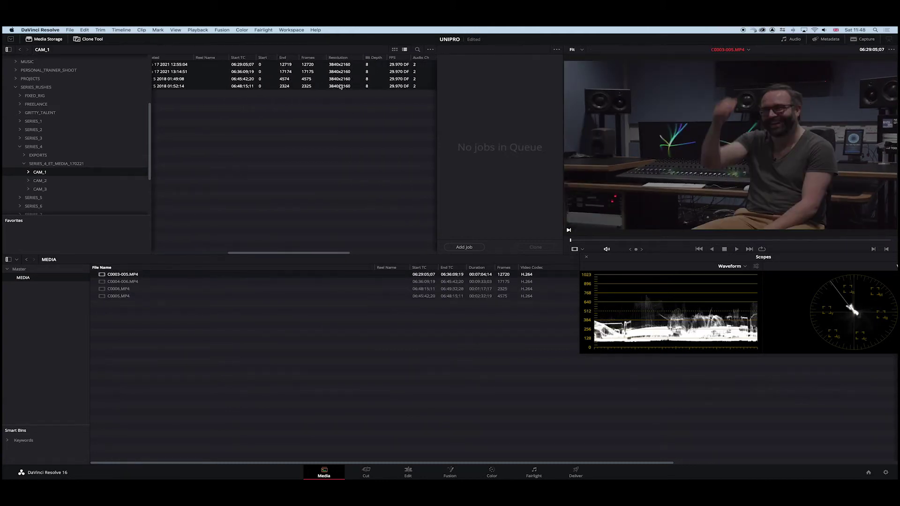
scroll(347, 73, "right", 2)
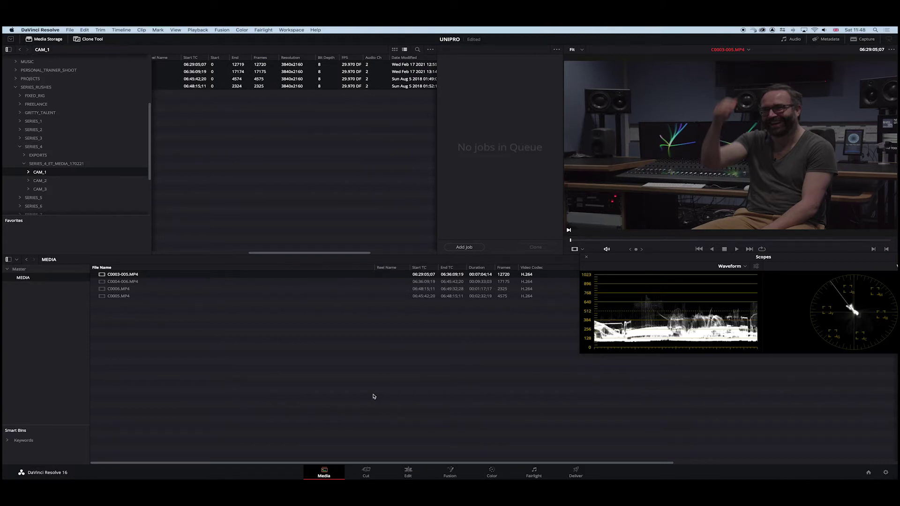
left_click(408, 471)
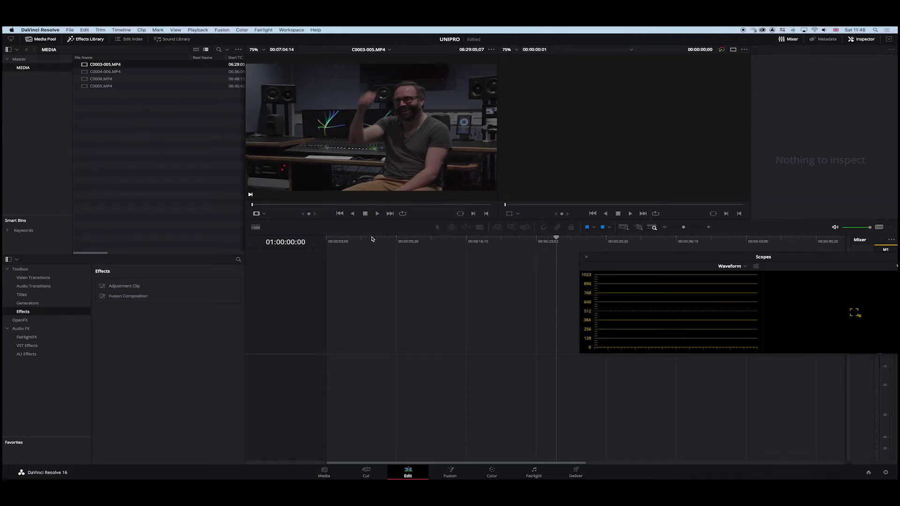
Move and close the Scopes window, then drag the CAM_1 clips in to create Timeline 1
left_click_drag(639, 261, 697, 313)
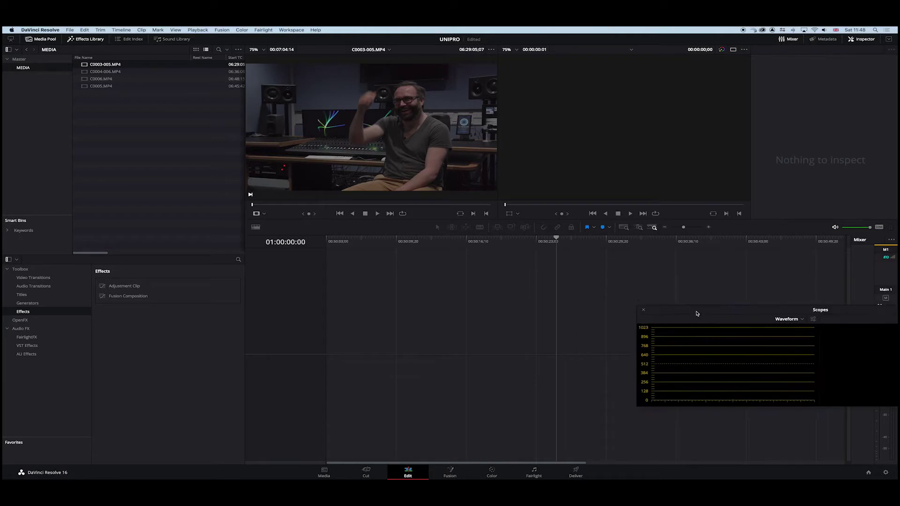
left_click(642, 309)
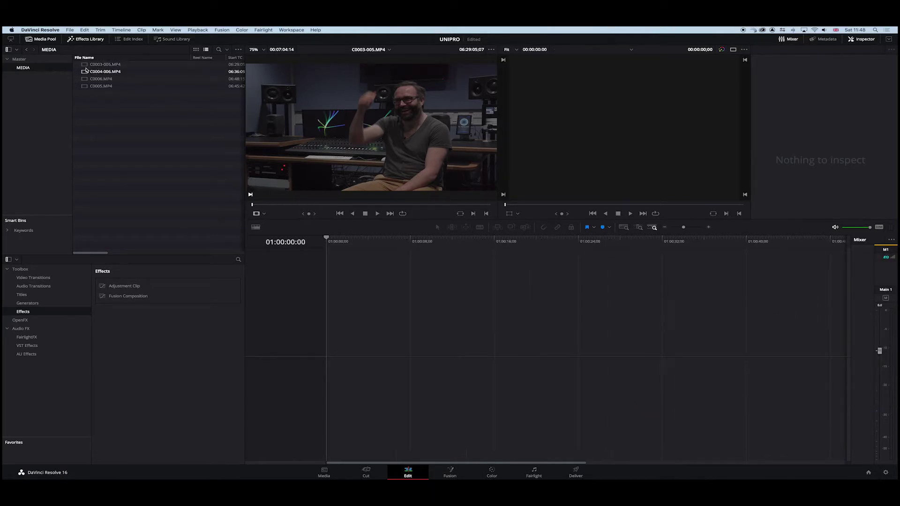
left_click_drag(88, 65, 328, 350)
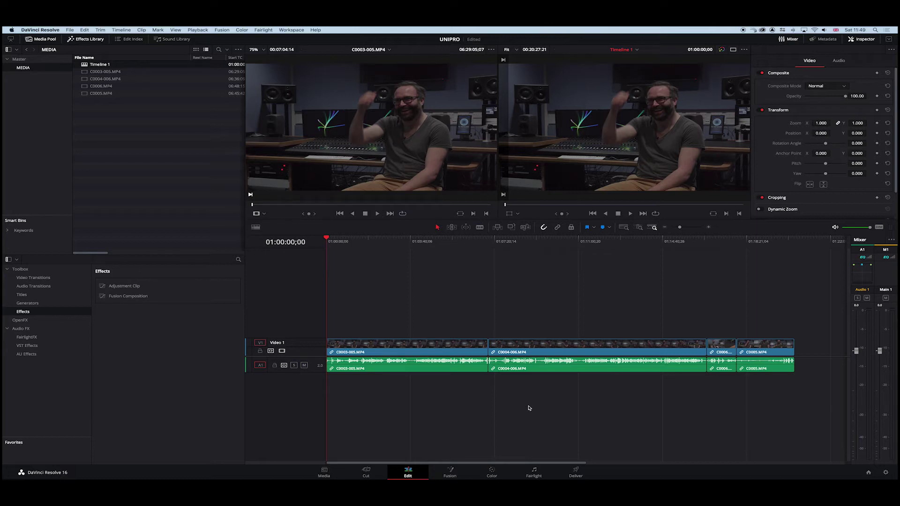
On the Deliver page, set the render range to Entire Timeline and zoom Timeline 1 out
left_click(576, 471)
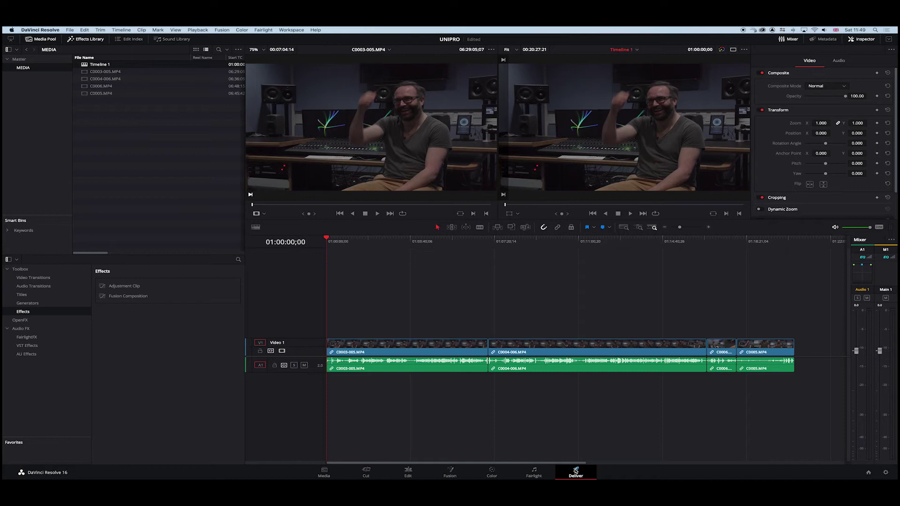
right_click(160, 325)
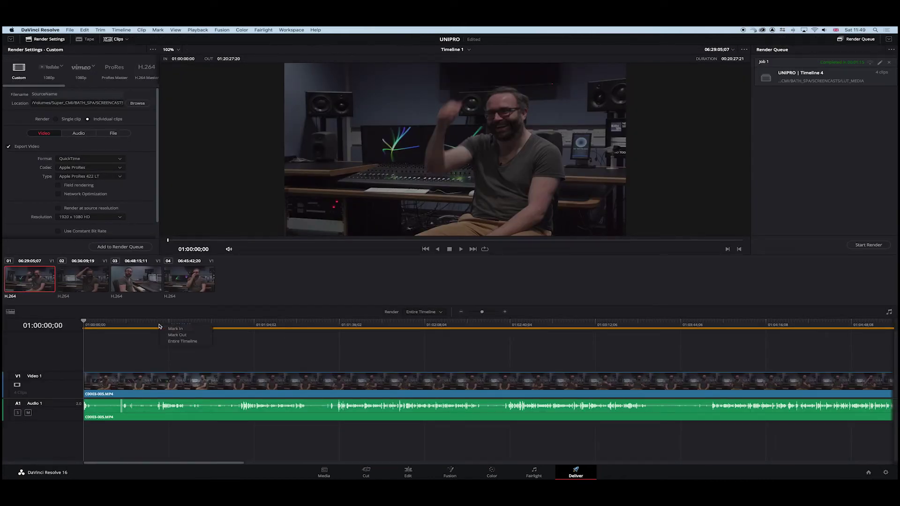
left_click(191, 344)
left_click(176, 327)
key("super+minus")
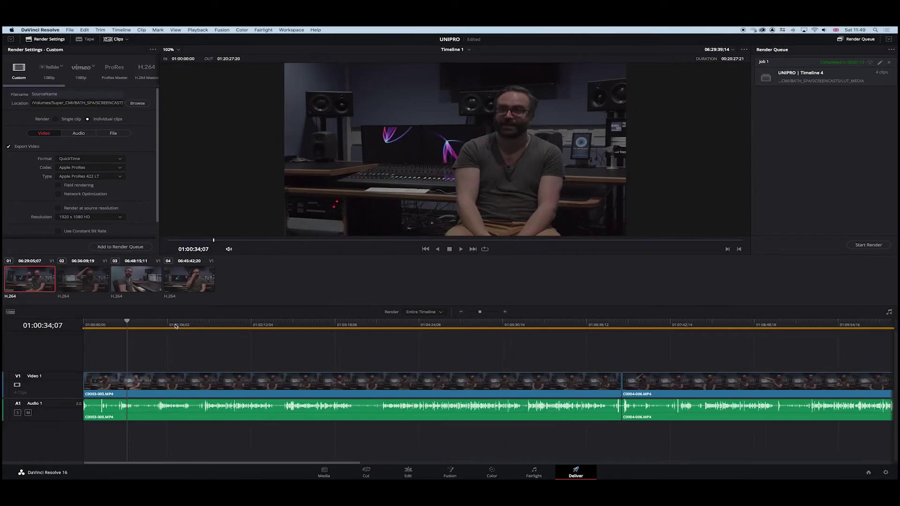
left_click(156, 326)
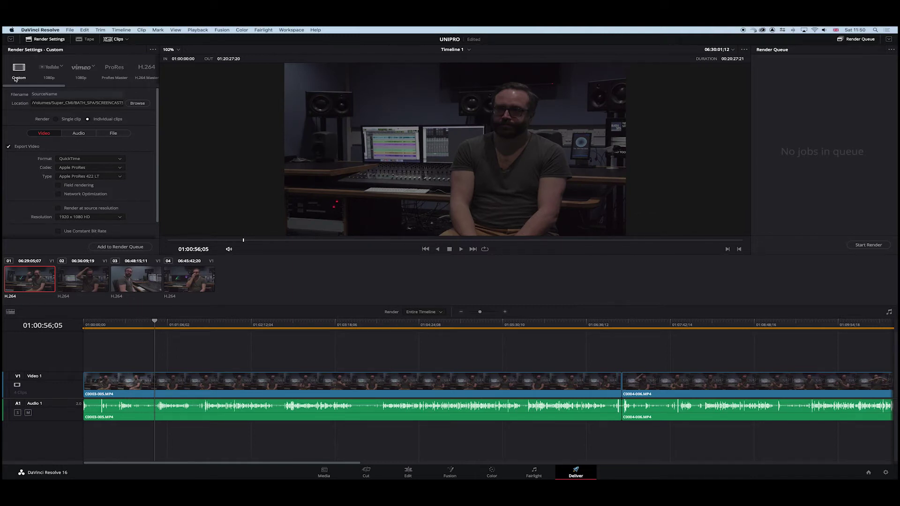
Browse to the SERIES_4_ET_MEDIA_170221 folder on the CMI_MEDIA_STORAGE_BACK_UP drive
left_click(137, 104)
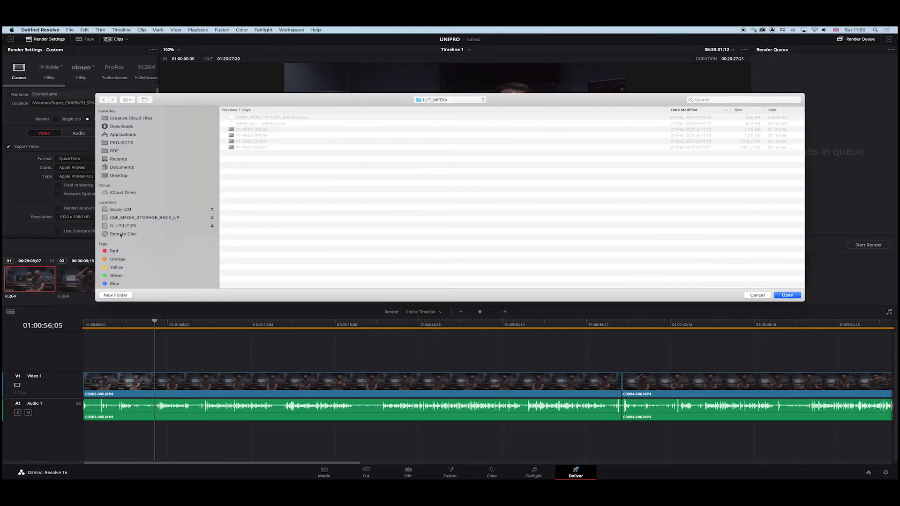
left_click(144, 217)
double_click(232, 167)
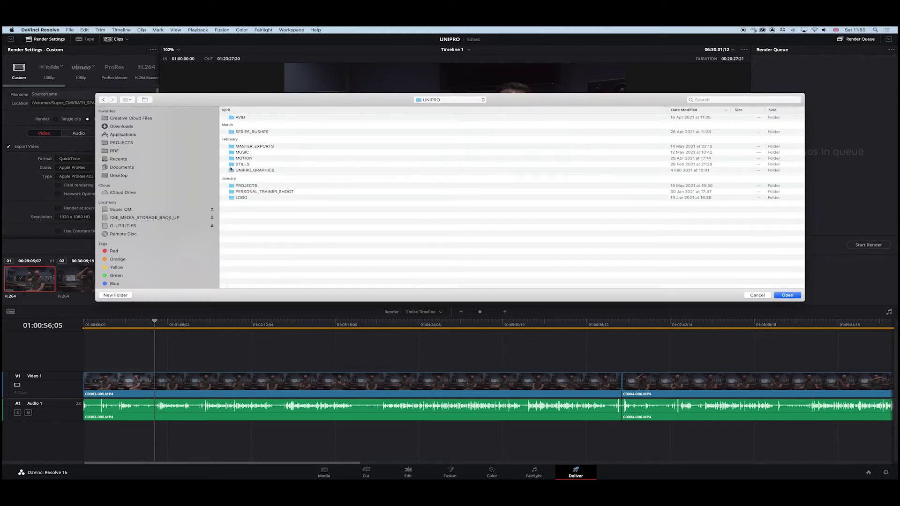
double_click(232, 132)
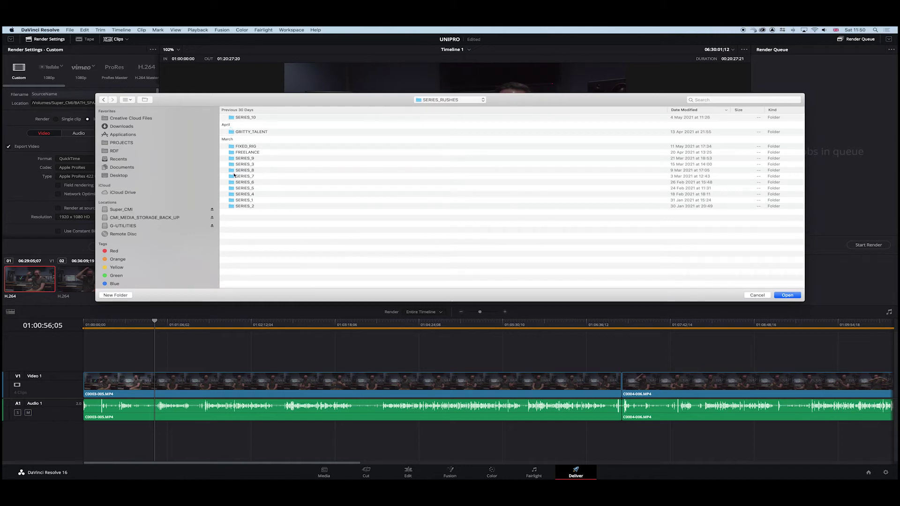
double_click(244, 194)
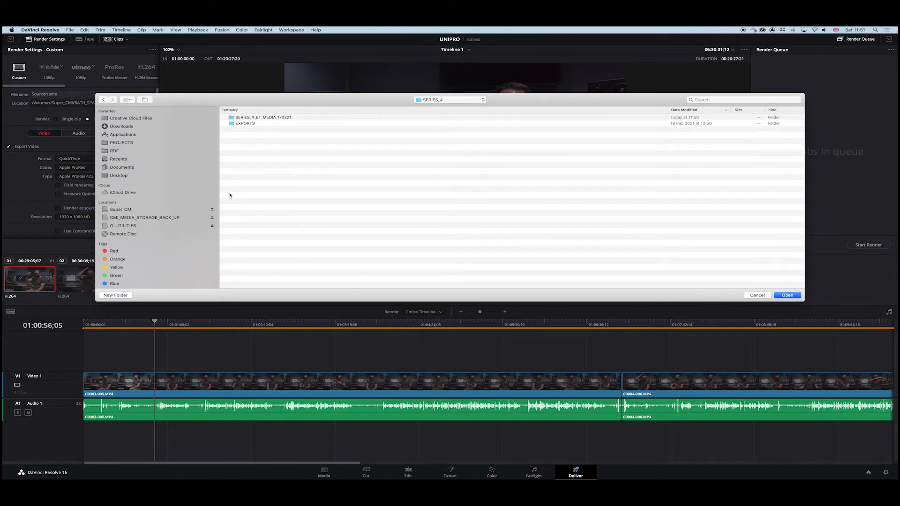
double_click(233, 118)
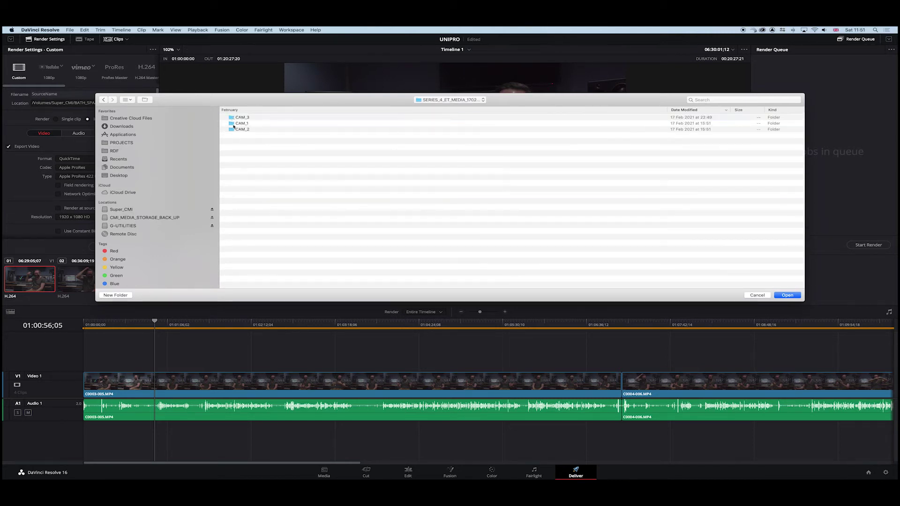
left_click(233, 124)
double_click(232, 123)
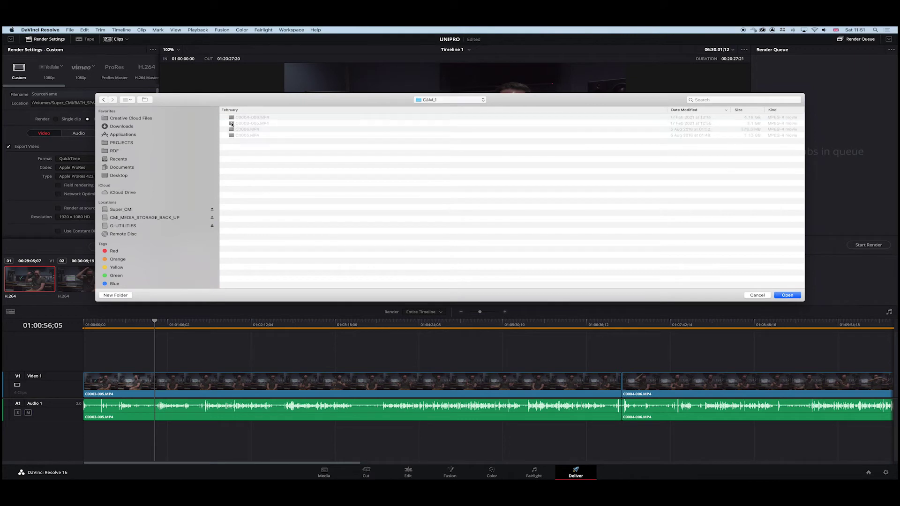
left_click(450, 100)
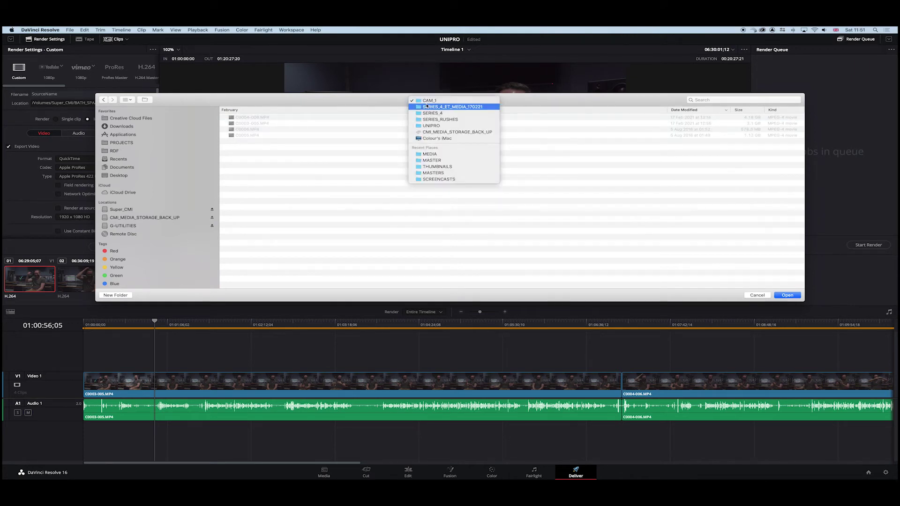
left_click(450, 106)
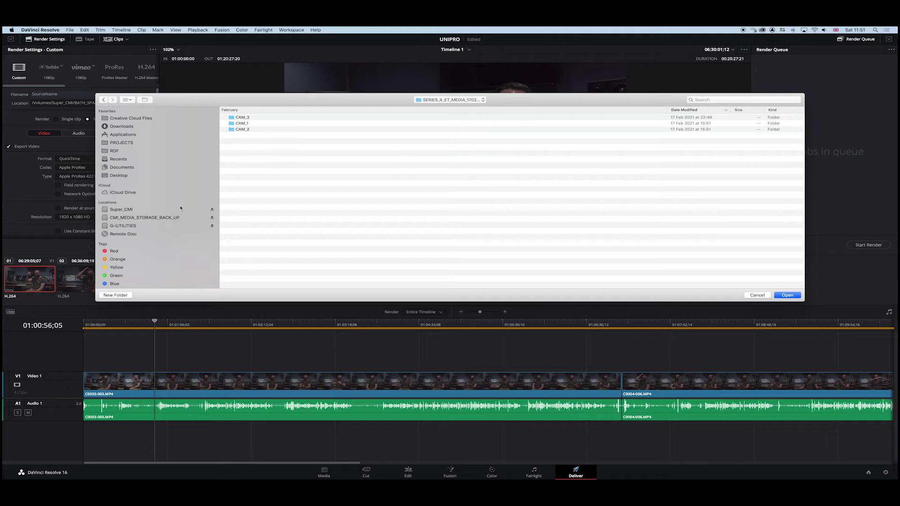
Create nested folders TRANSCODES, PROXY and CAM_1
left_click(114, 296)
type("T")
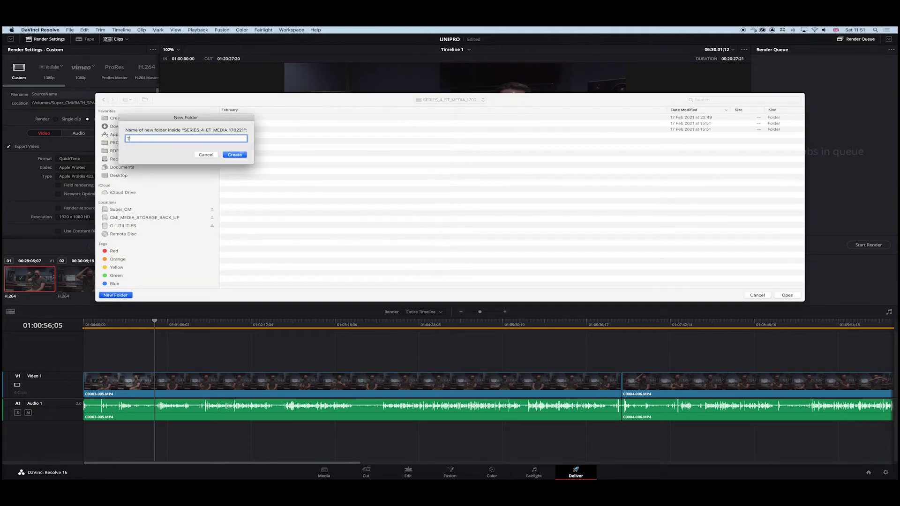
type("RANSCODES")
key("Return")
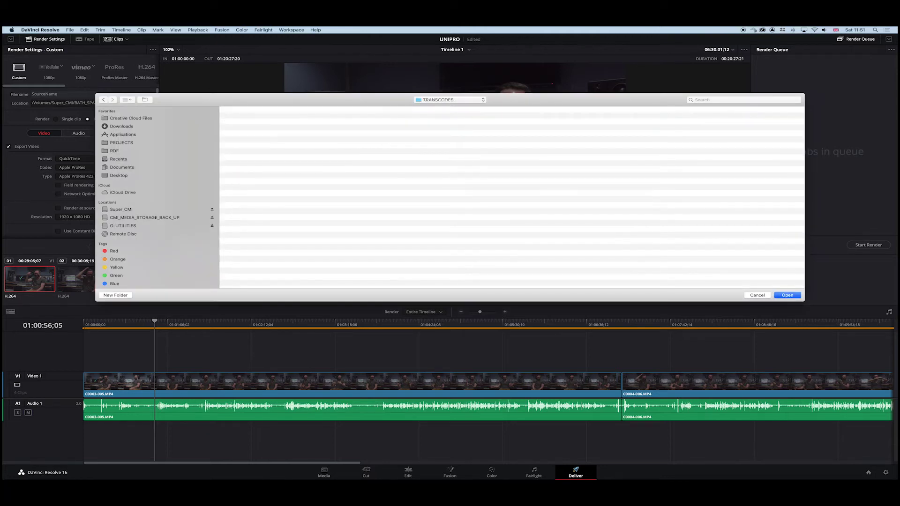
left_click(115, 296)
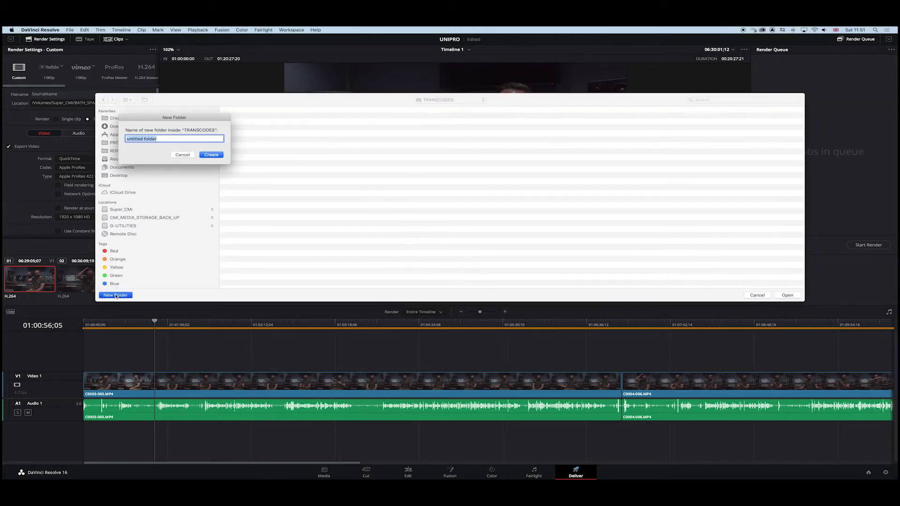
type("PROXY")
key("Return")
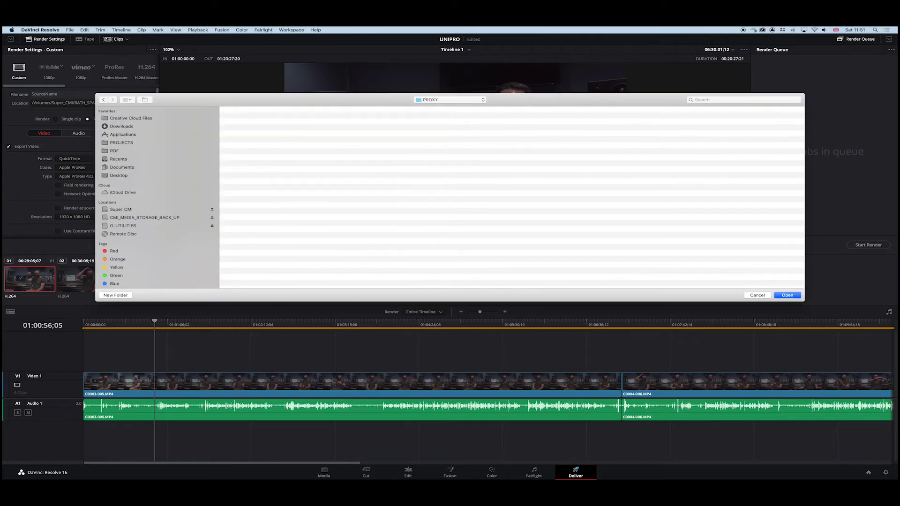
left_click(116, 296)
type("CAM")
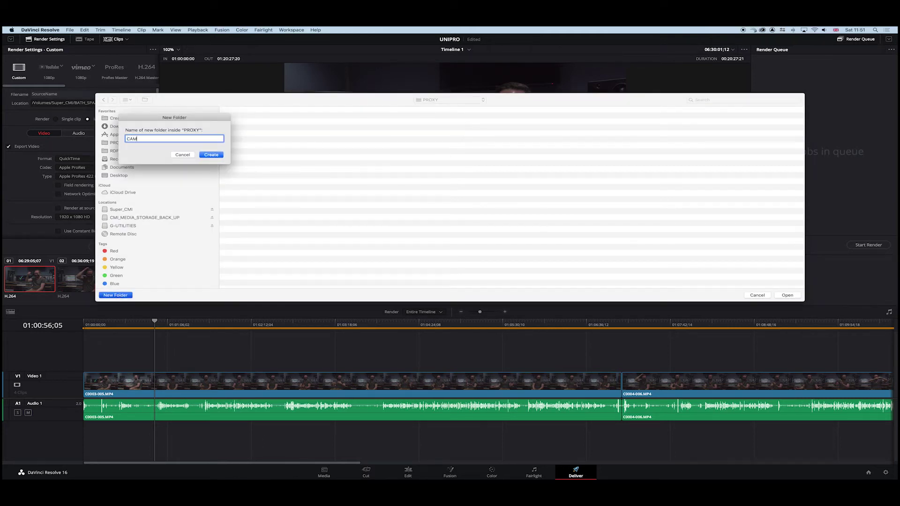
type("_1")
key("Return")
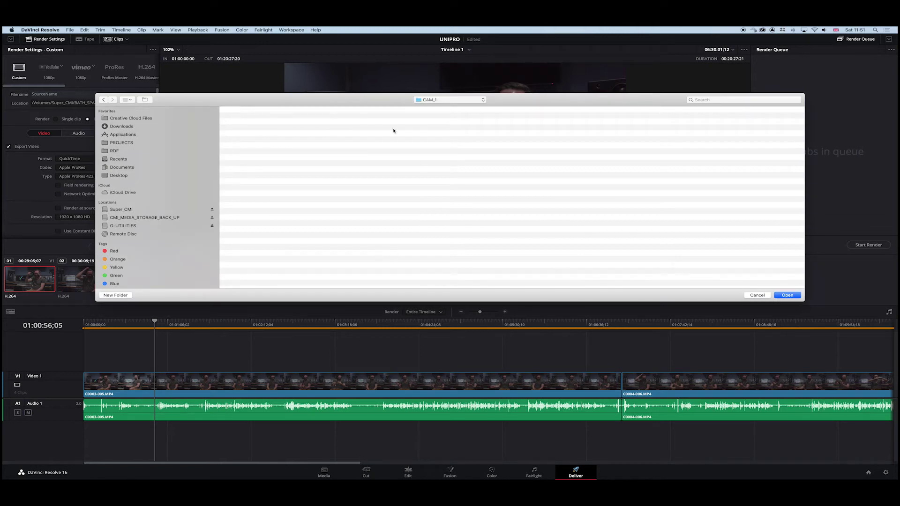
Choose TRANSCODES/PROXY/CAM_1 as the render output location
left_click(450, 100)
left_click(445, 108)
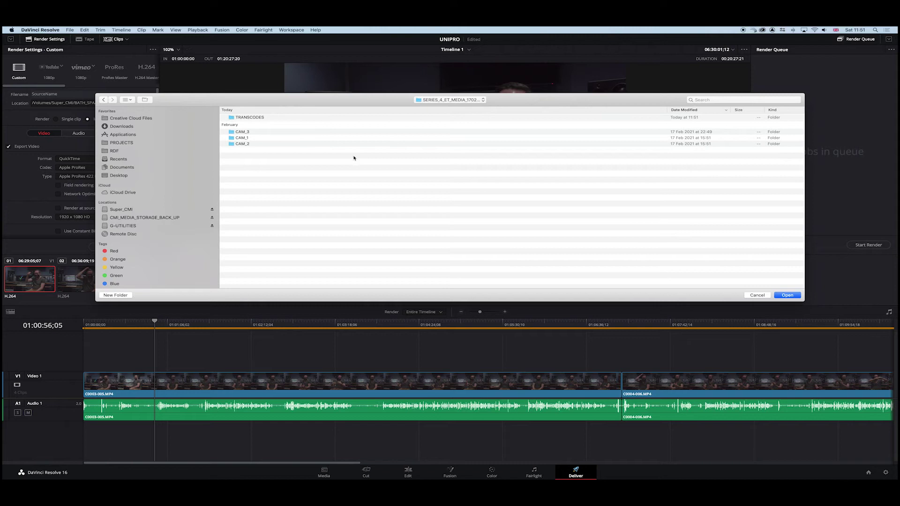
double_click(231, 118)
left_click(230, 118)
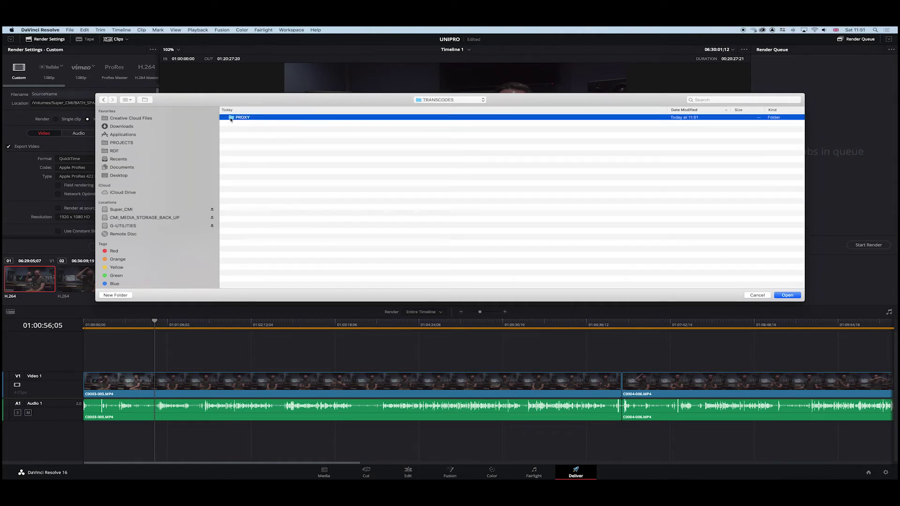
double_click(231, 119)
left_click(230, 118)
left_click(787, 294)
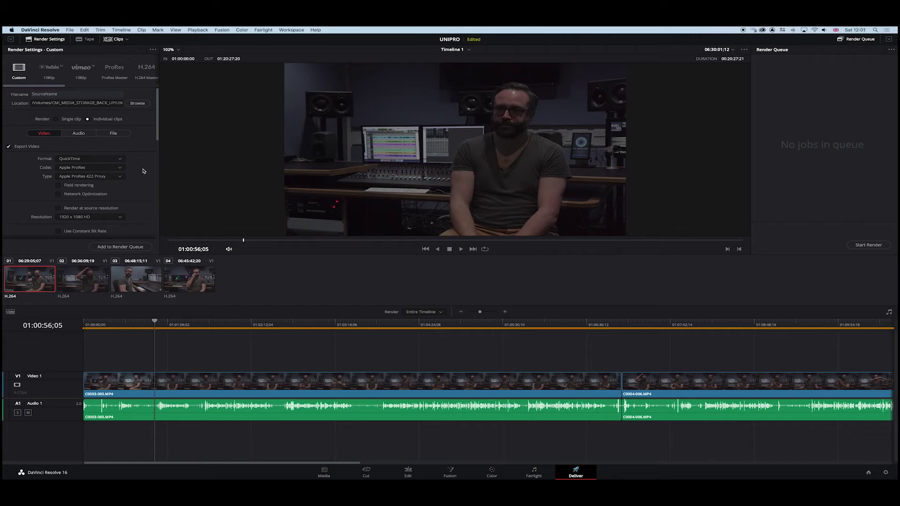
Review the Audio render settings and untick Use unique filenames on the File tab
scroll(143, 171, "down", 3)
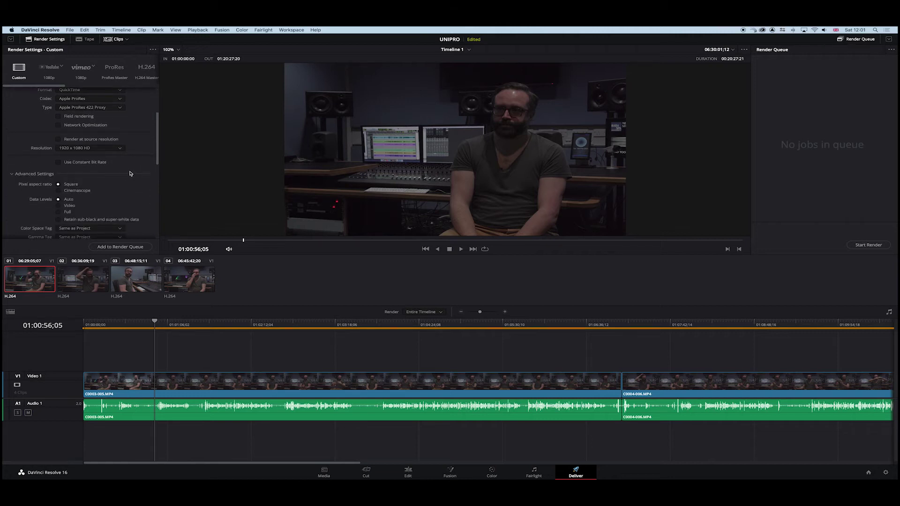
scroll(130, 173, "down", 3)
scroll(130, 174, "up", 6)
left_click(78, 133)
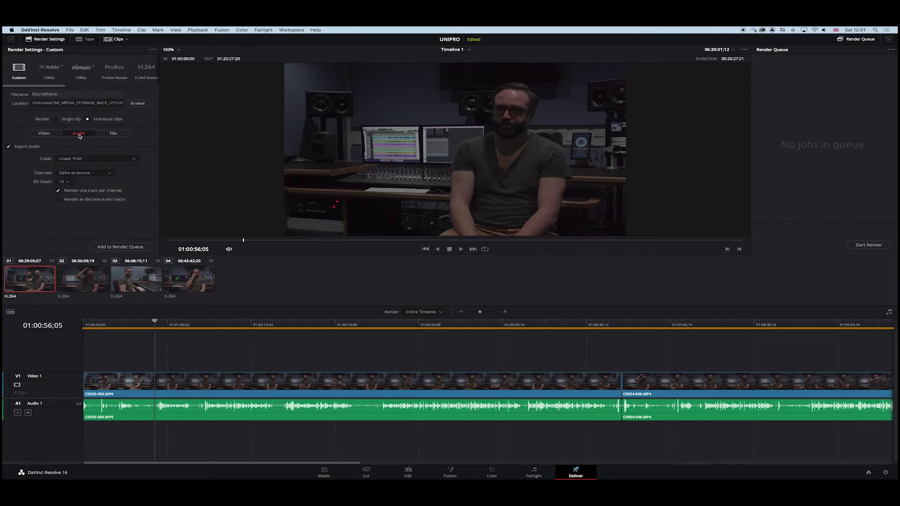
left_click(113, 134)
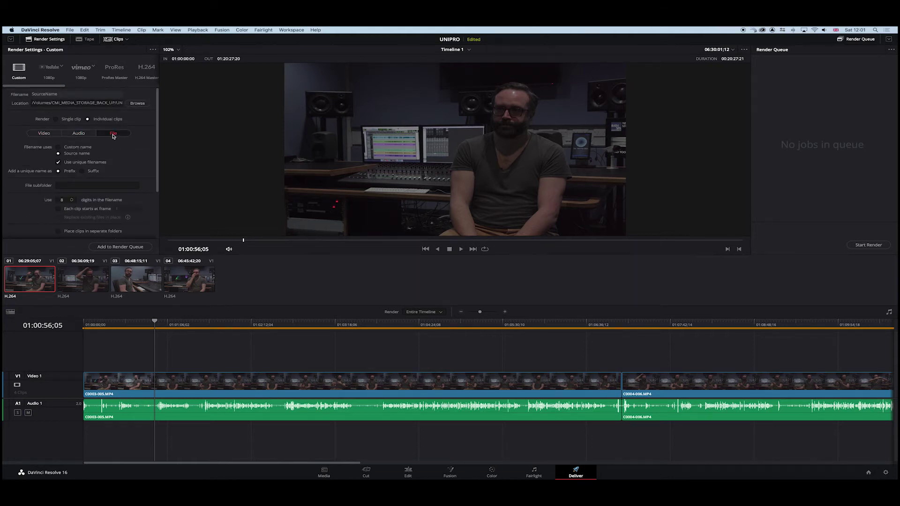
left_click(58, 163)
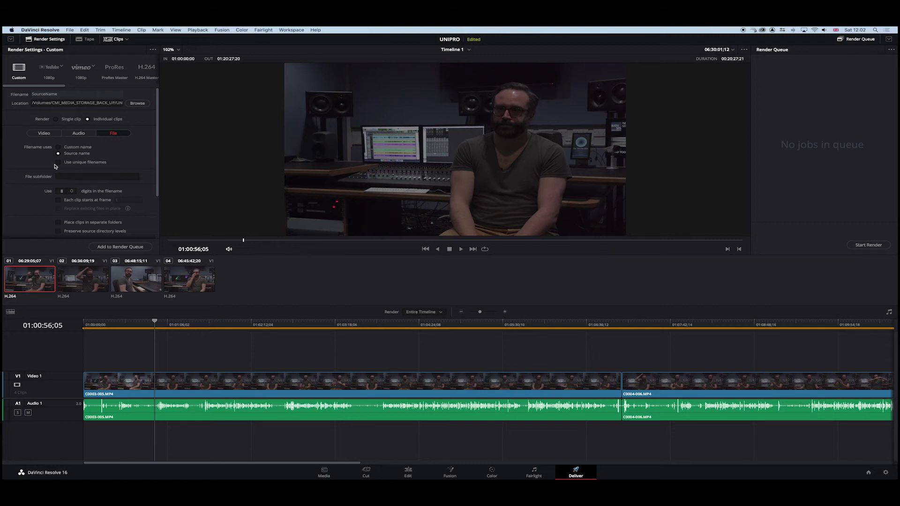
Add Timeline 1 to the render queue and render Job 1 to completion
left_click(120, 246)
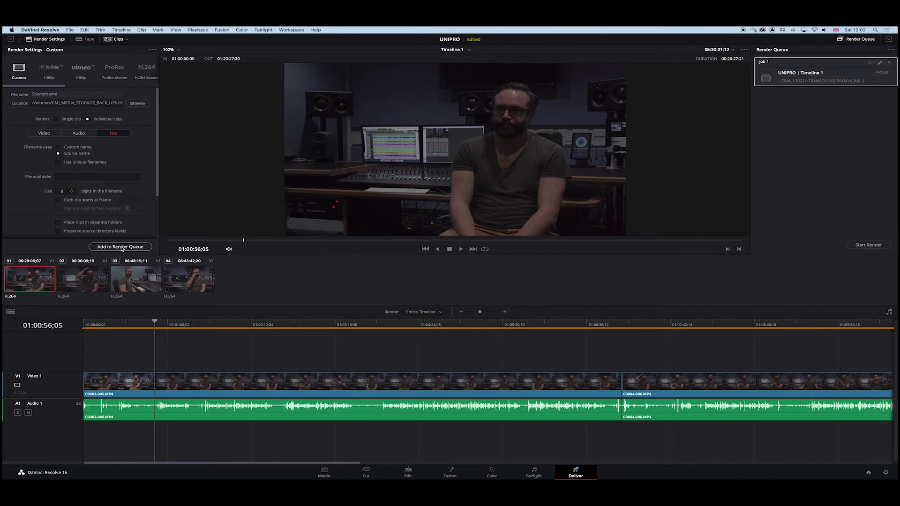
left_click(864, 246)
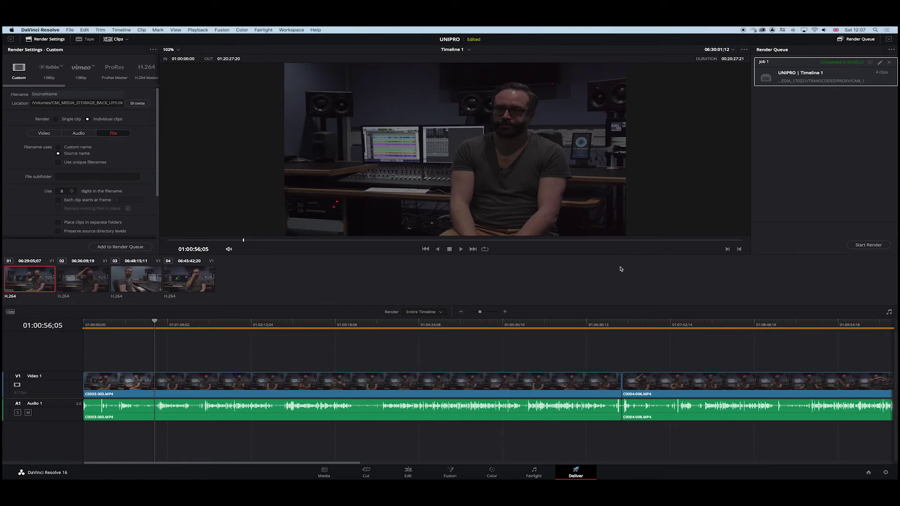
In Finder, expand the original CAM_1 and TRANSCODES/PROXY/CAM_1 folders and select the C0003-005 proxy
key("super+h")
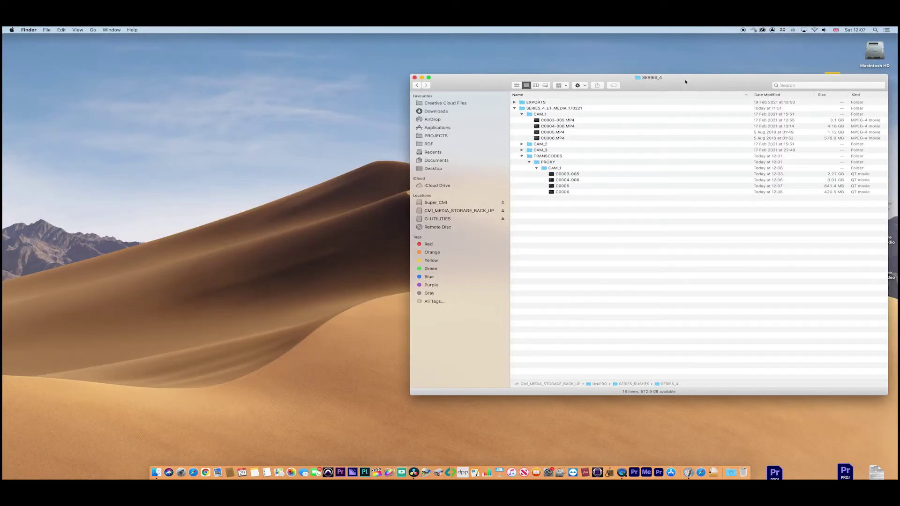
left_click_drag(686, 81, 686, 77)
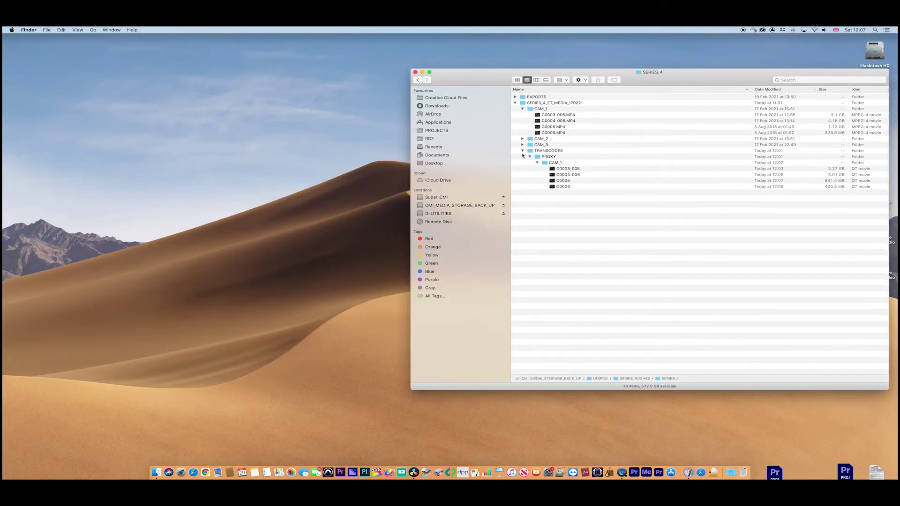
left_click(522, 151)
left_click(520, 109)
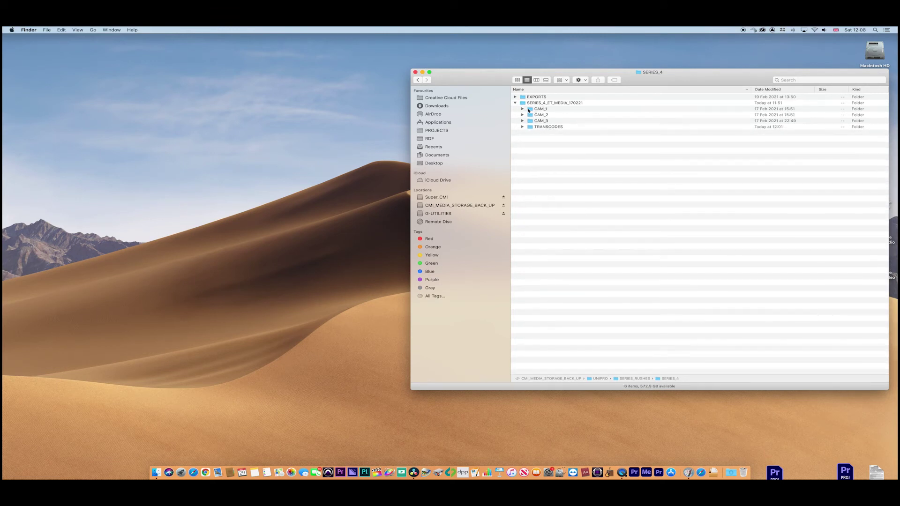
left_click(523, 110)
left_click(524, 110)
left_click(523, 127)
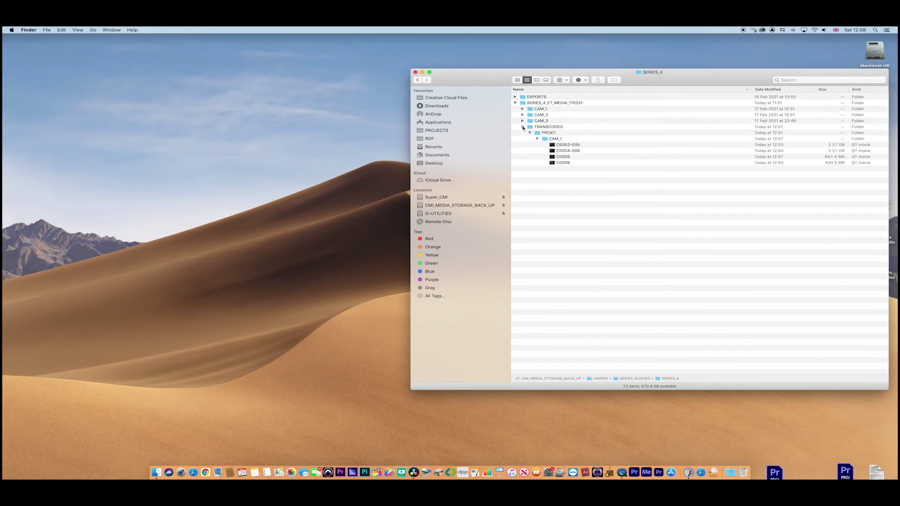
left_click(537, 139)
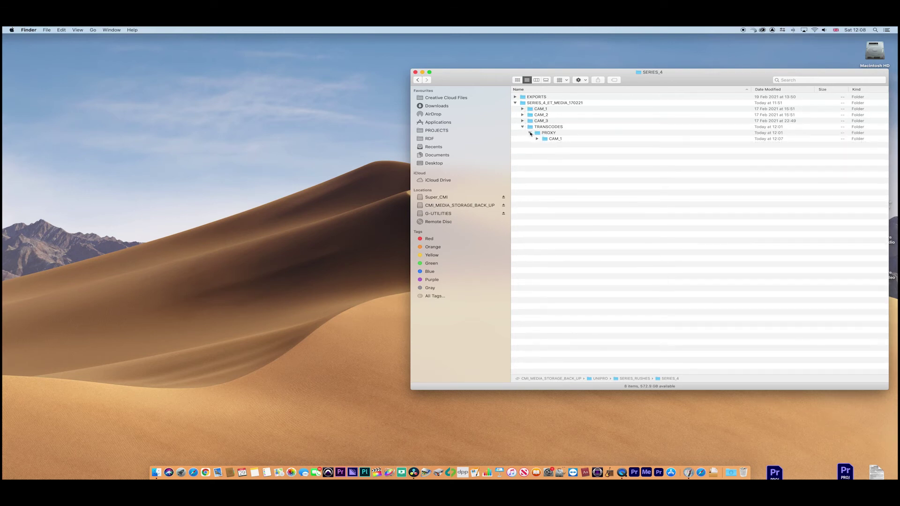
left_click(537, 139)
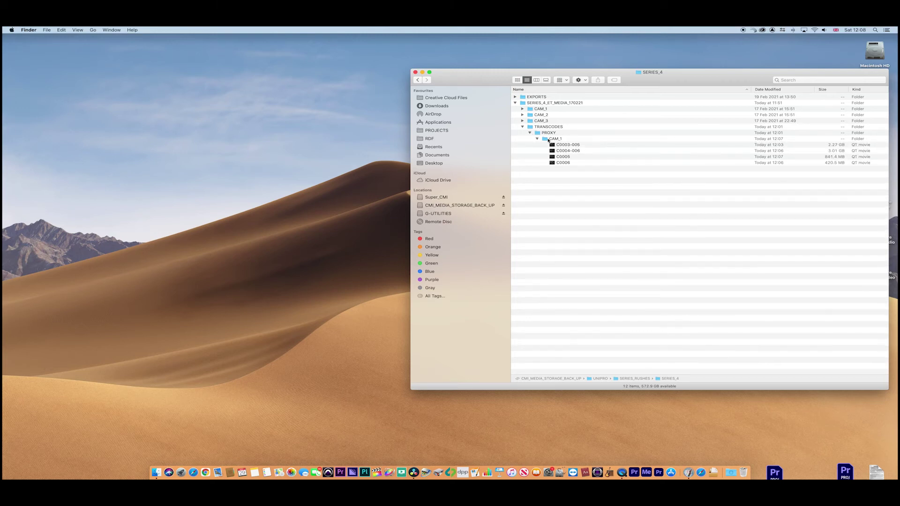
left_click(523, 109)
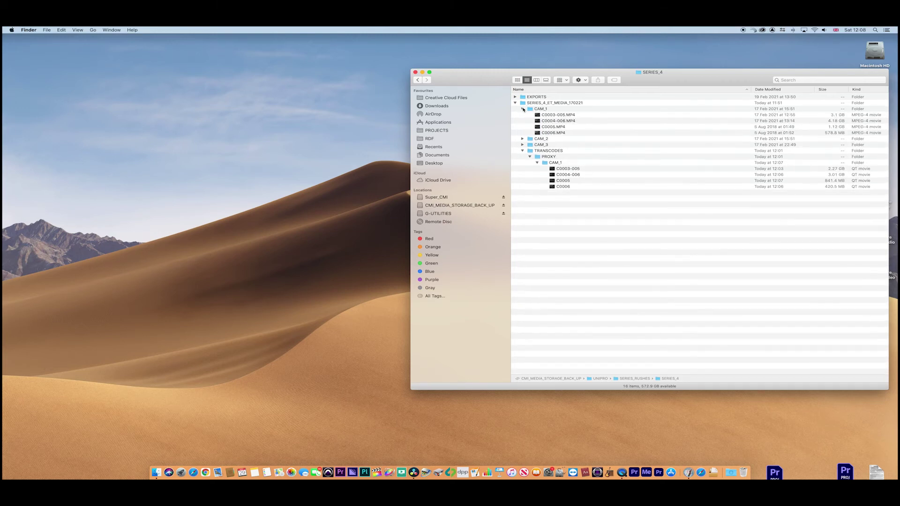
left_click(566, 170)
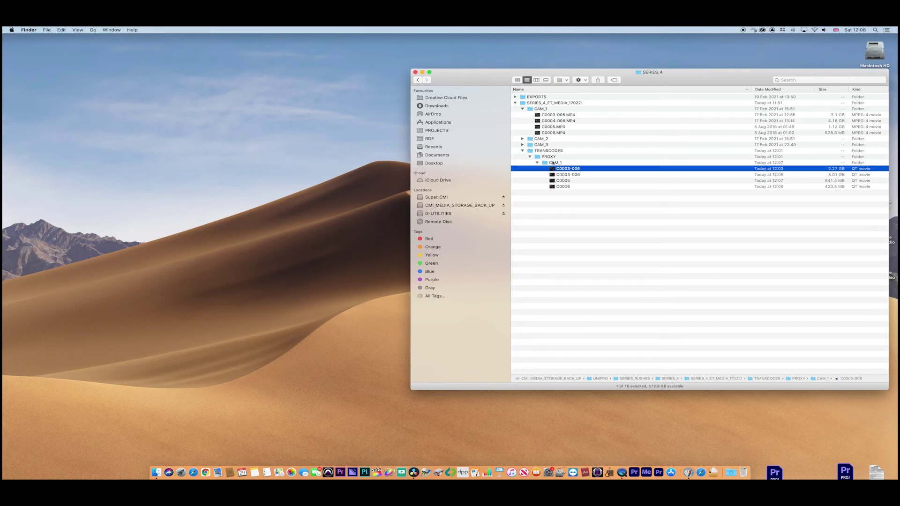
Open the original C0003-005.MP4 in QuickTime and show the Movie Inspector
left_click_drag(576, 65, 603, 62)
double_click(595, 97)
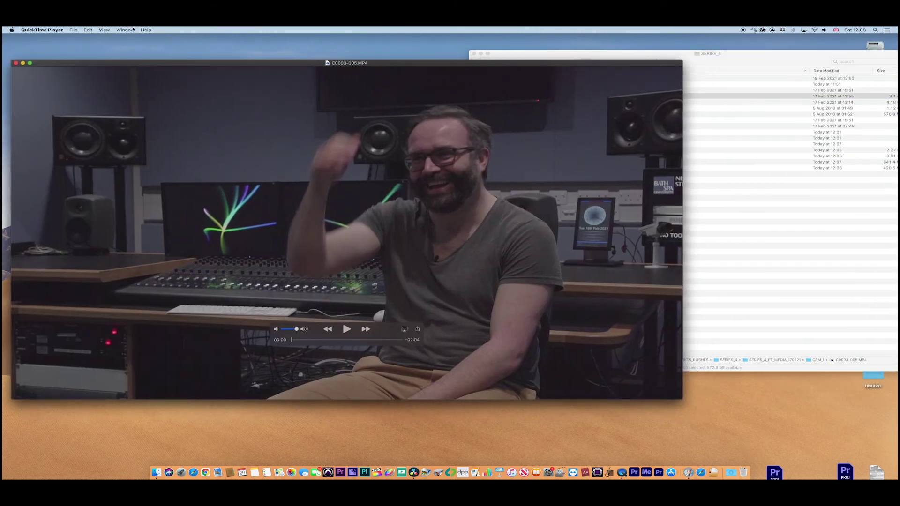
left_click(133, 30)
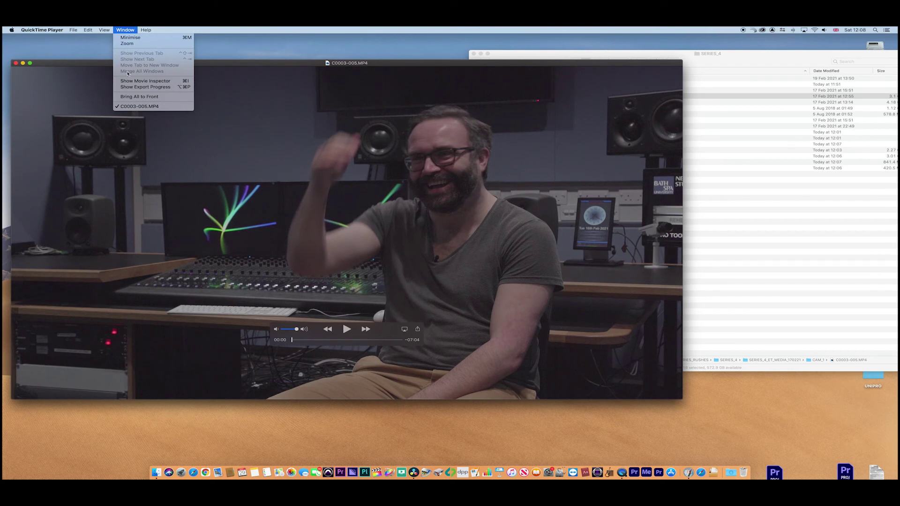
left_click(155, 82)
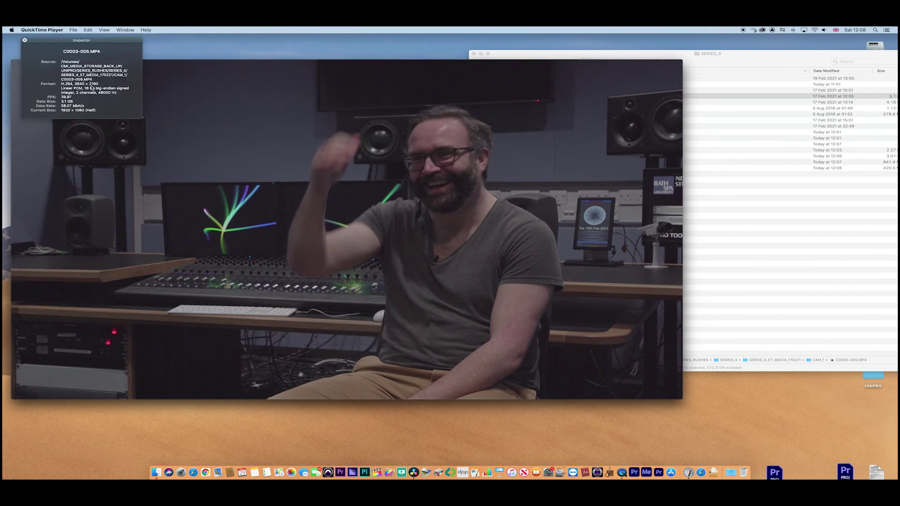
Open the C0003-005 proxy and compare its Inspector details with the original MP4
left_click(723, 62)
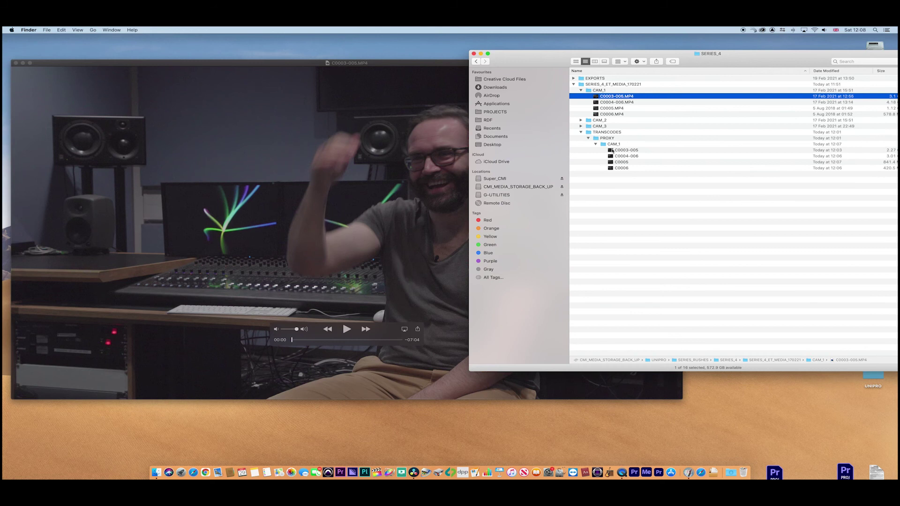
double_click(611, 150)
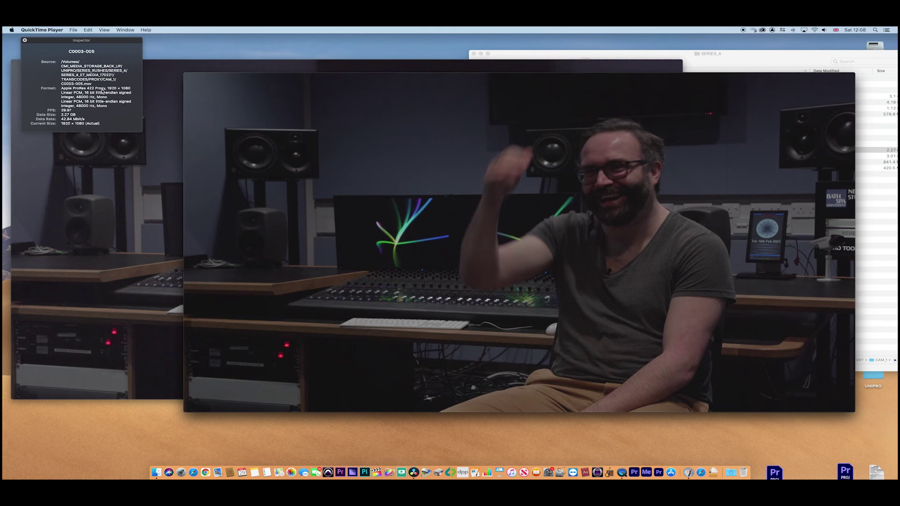
left_click(104, 178)
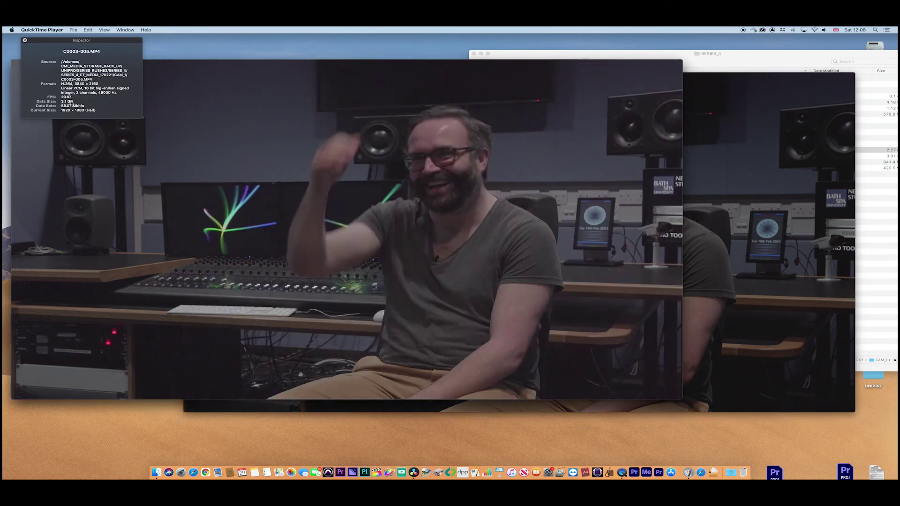
left_click(748, 122)
Rearrange the proxy player and Finder windows, leaving the proxy player in front
left_click_drag(374, 75, 334, 64)
left_click(608, 53)
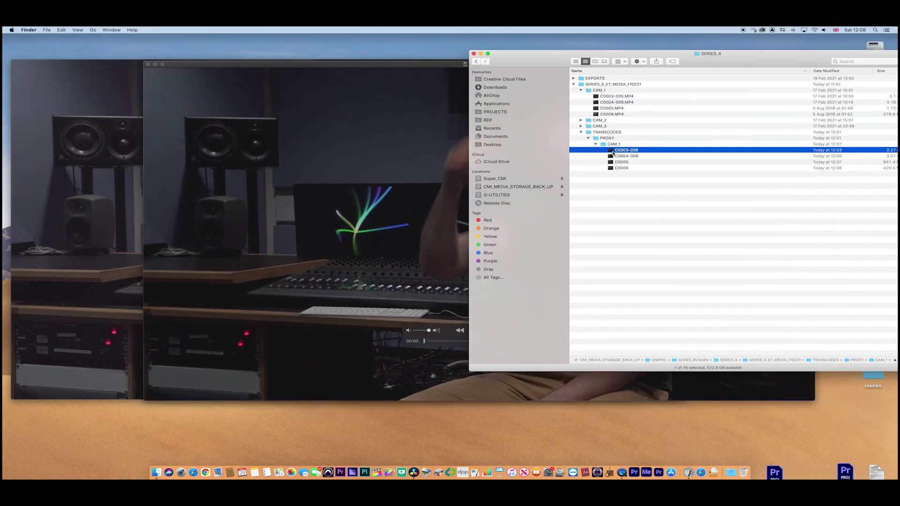
left_click_drag(552, 66, 623, 70)
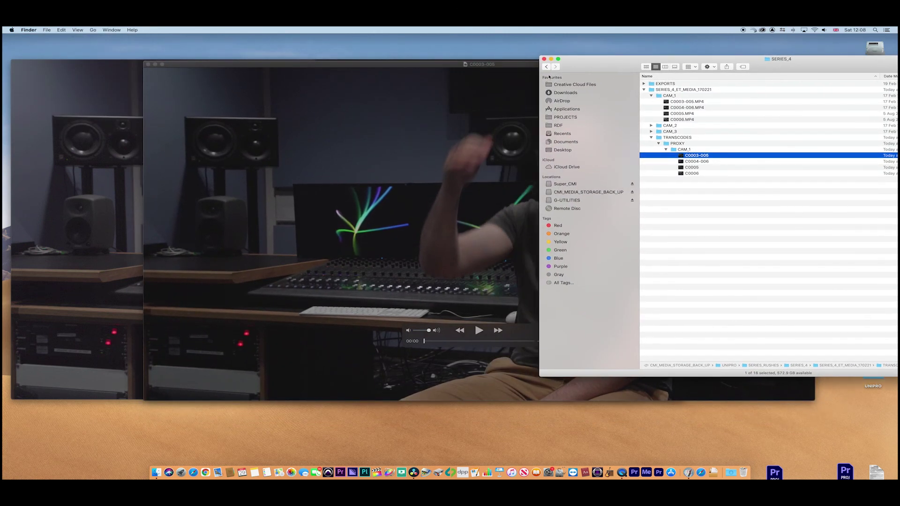
left_click(402, 75)
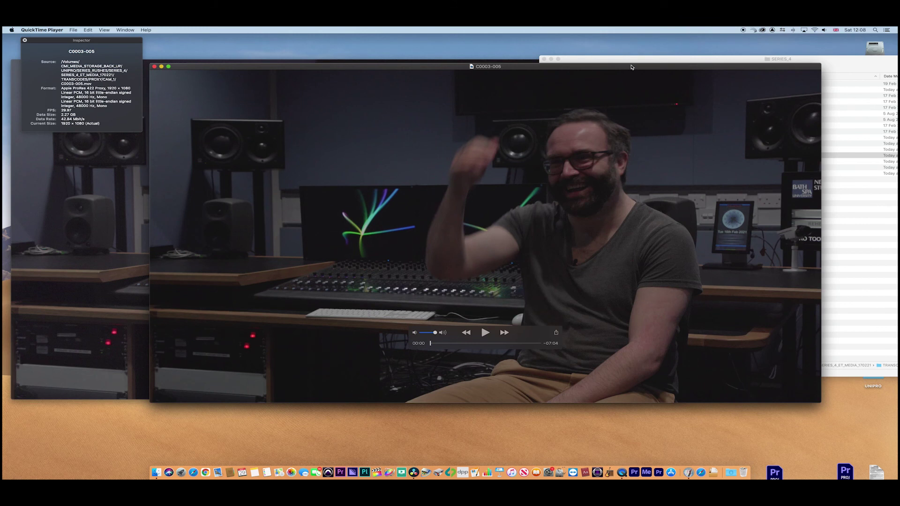